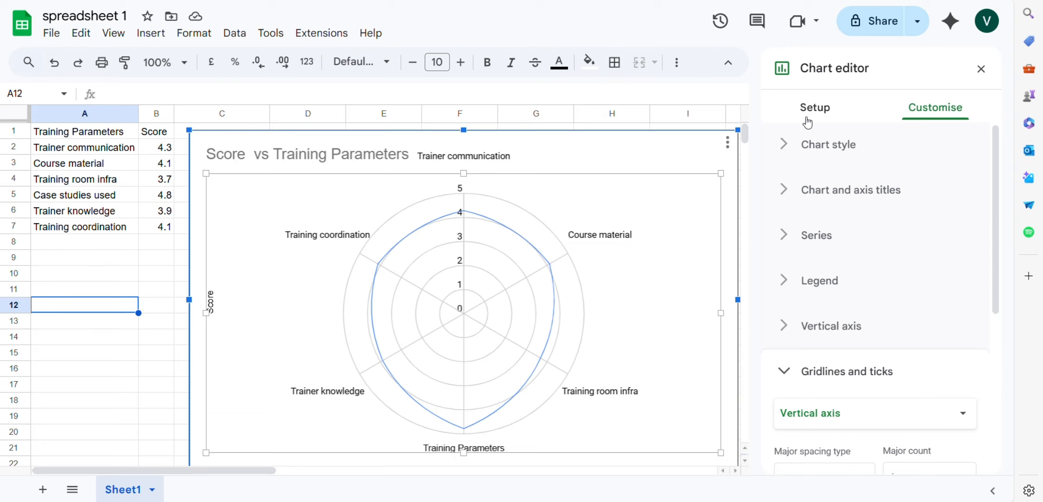
Try the radar chart without column A as labels and row 1 as headers, and restore both options.
click(785, 373)
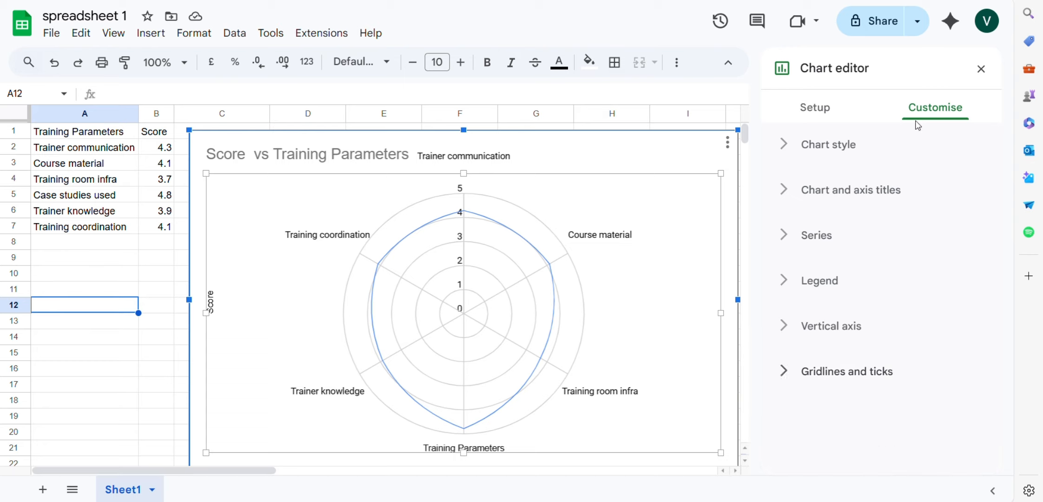
click(814, 111)
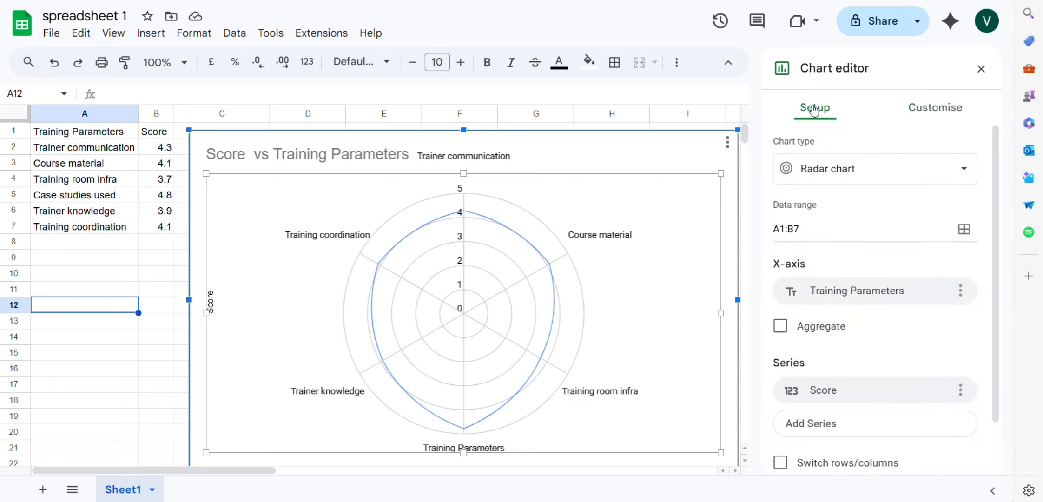
scroll(897, 204, down, 1)
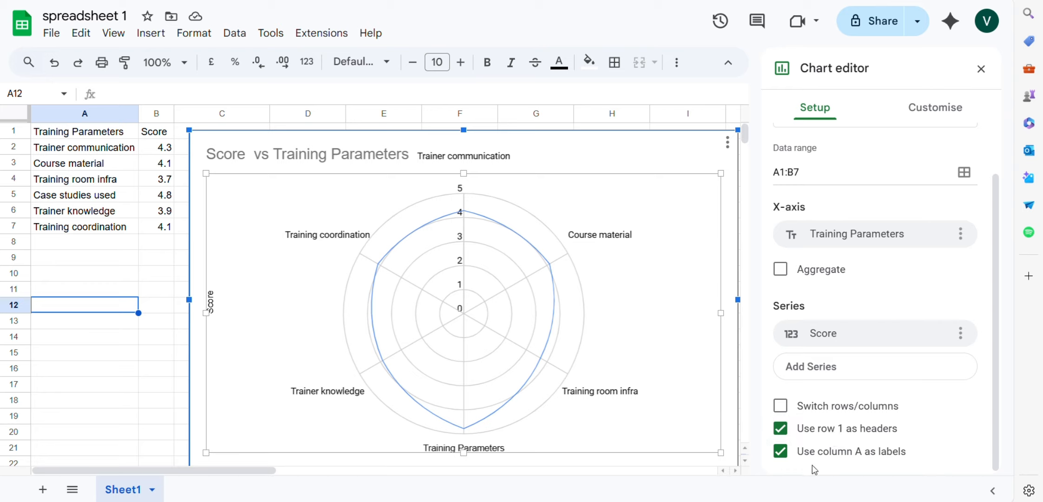
click(781, 452)
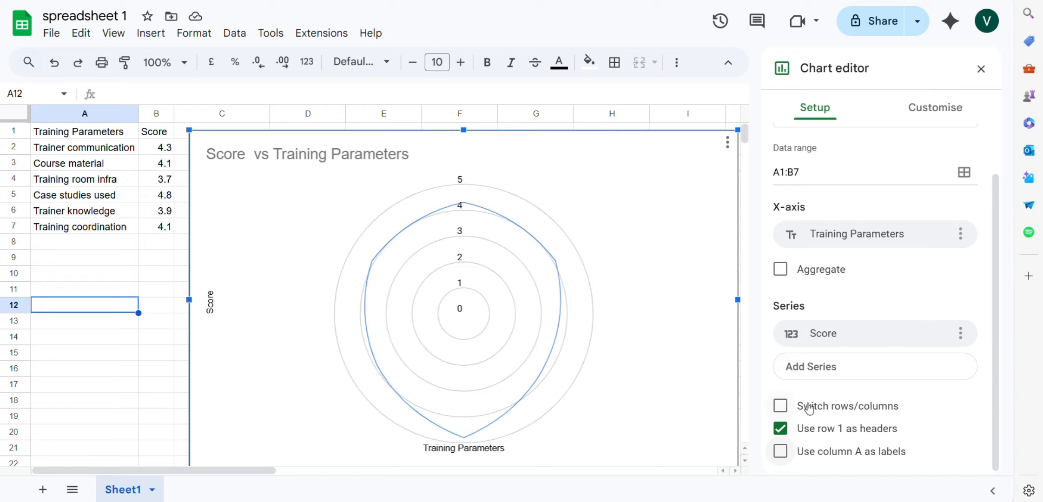
click(781, 428)
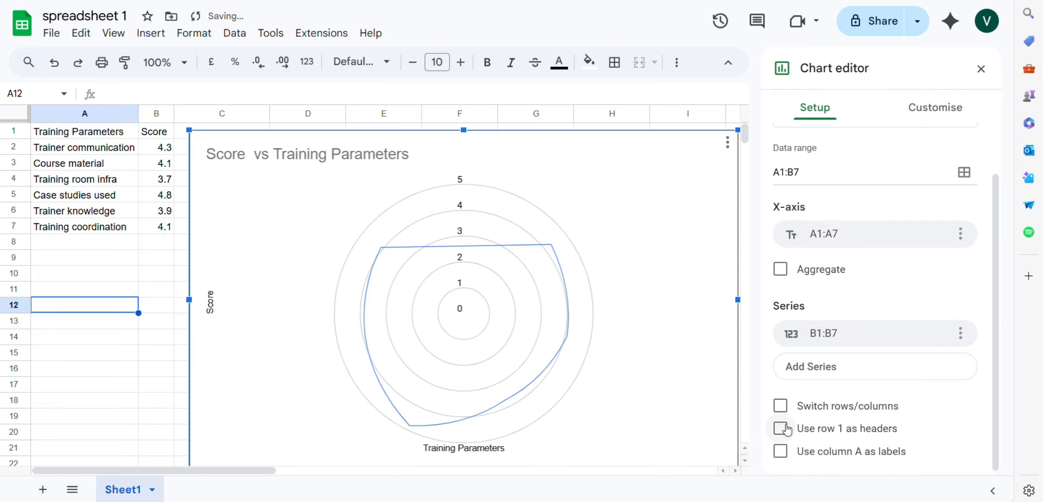
click(781, 428)
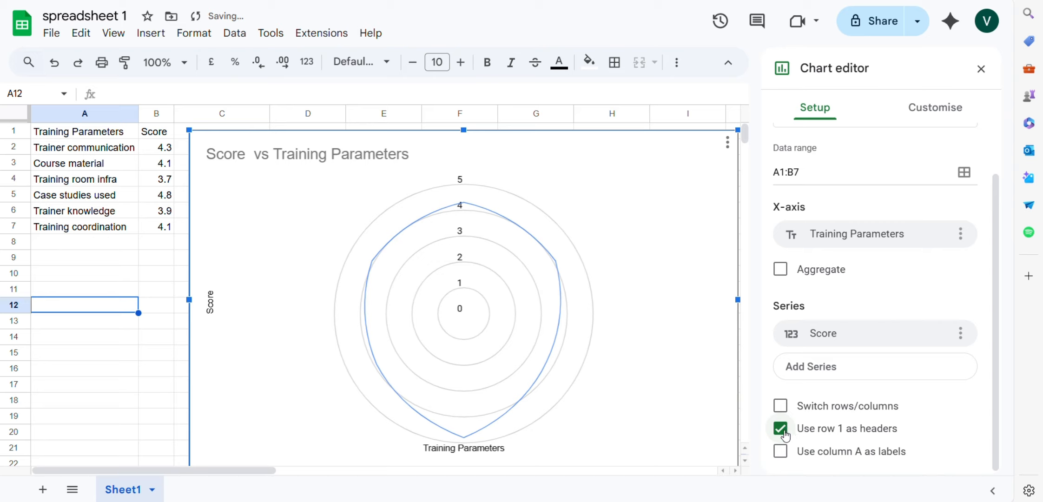
click(781, 451)
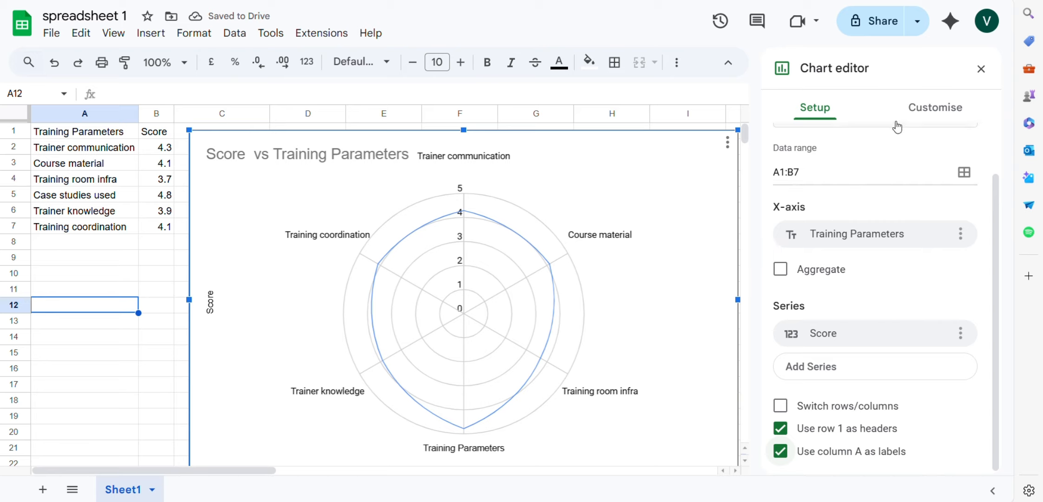
Try a black background colour for the chart and restore it to white.
click(922, 112)
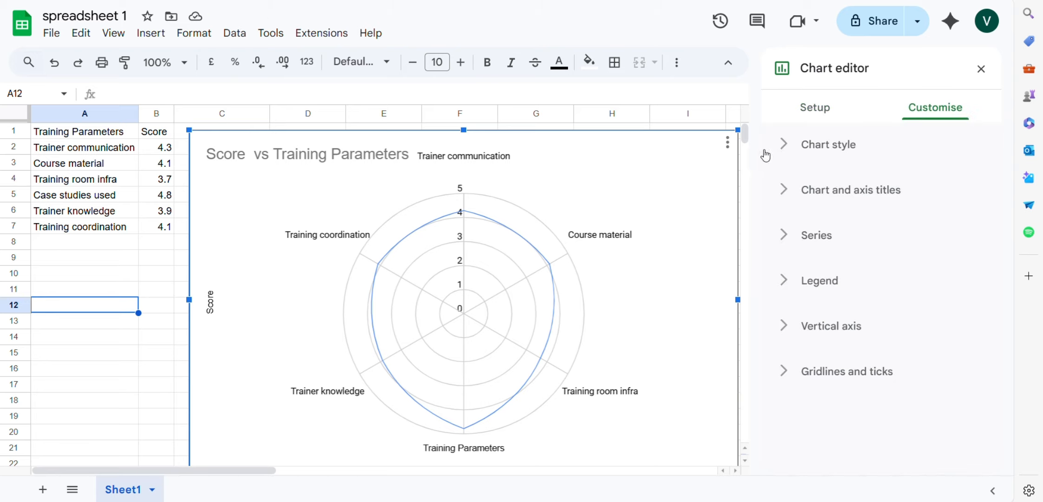
click(785, 147)
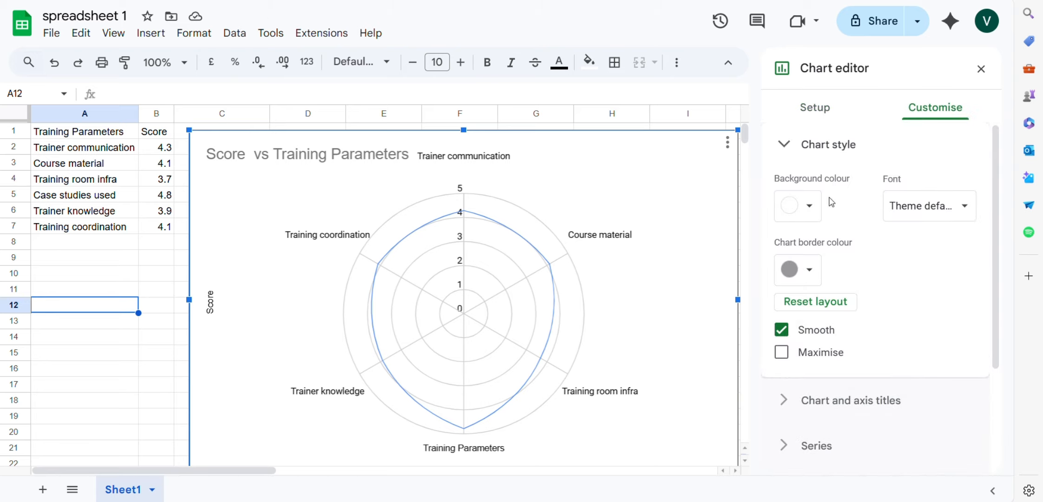
click(810, 209)
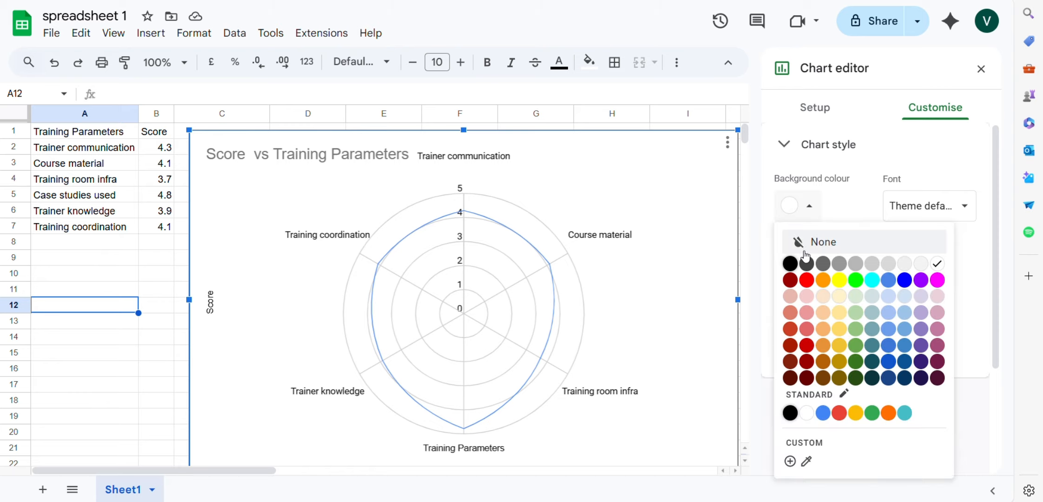
click(792, 265)
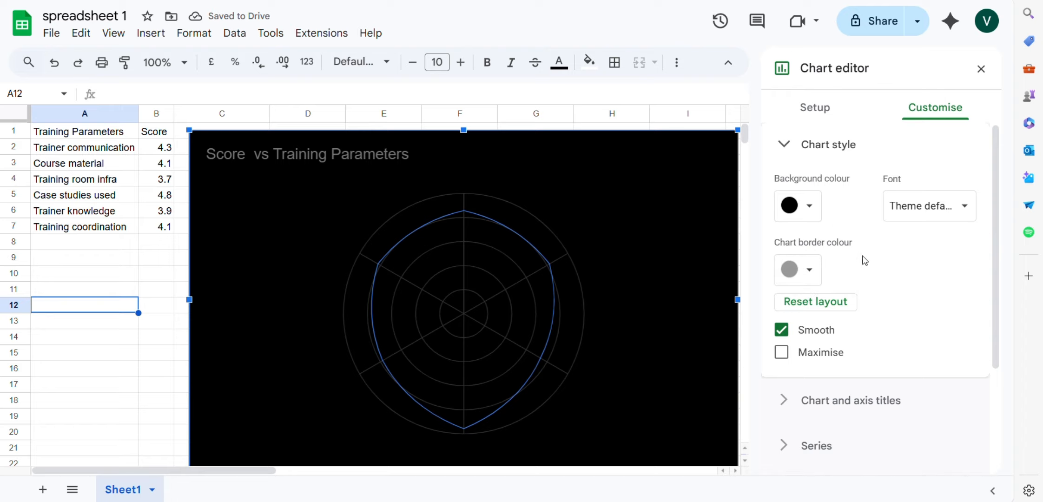
click(818, 211)
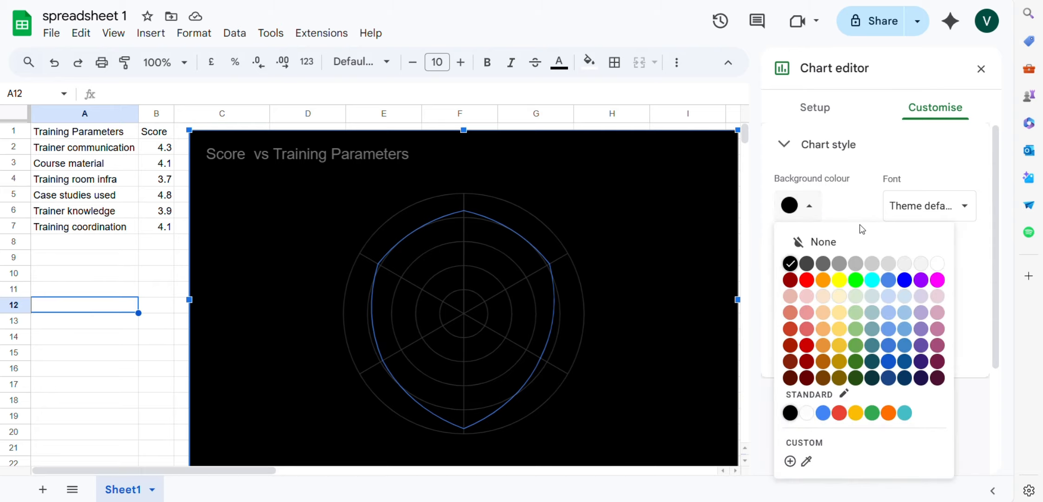
click(937, 265)
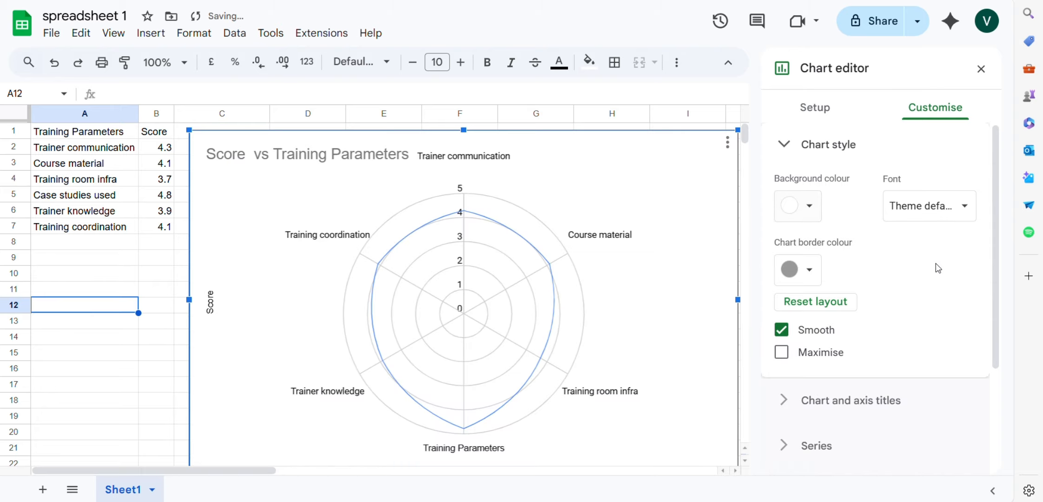
Maximise the radar chart within its frame through the chart style options.
scroll(833, 319, down, 1)
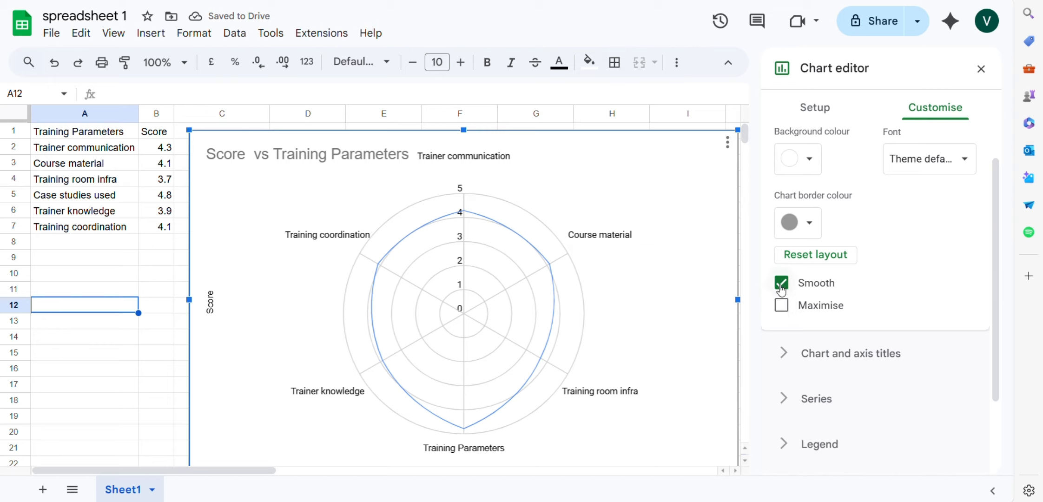
click(782, 306)
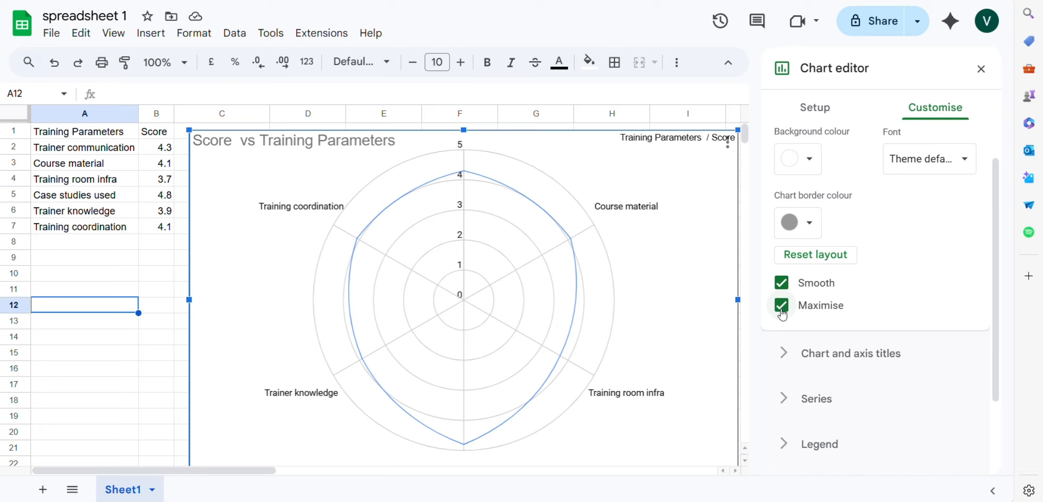
scroll(742, 412, down, 2)
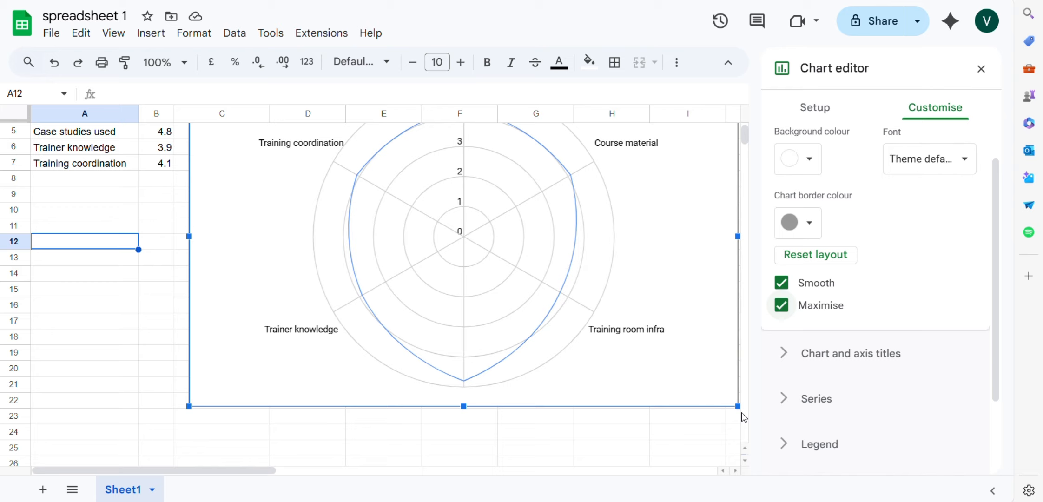
scroll(741, 412, up, 1)
scroll(742, 412, up, 1)
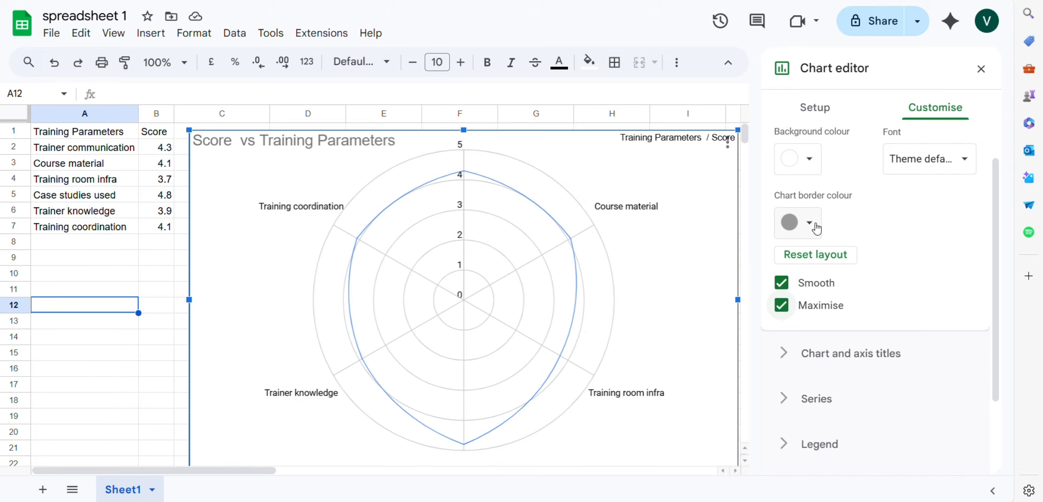
scroll(884, 219, up, 1)
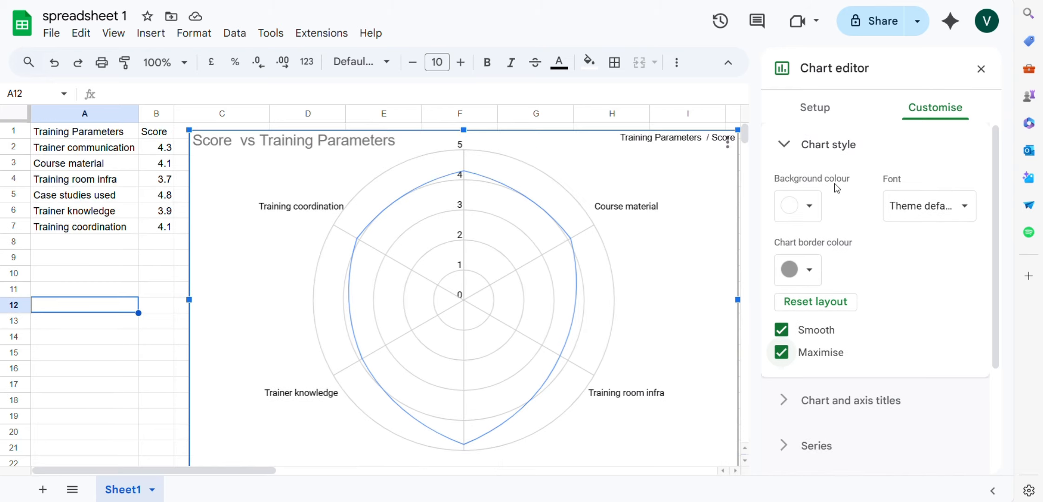
click(784, 145)
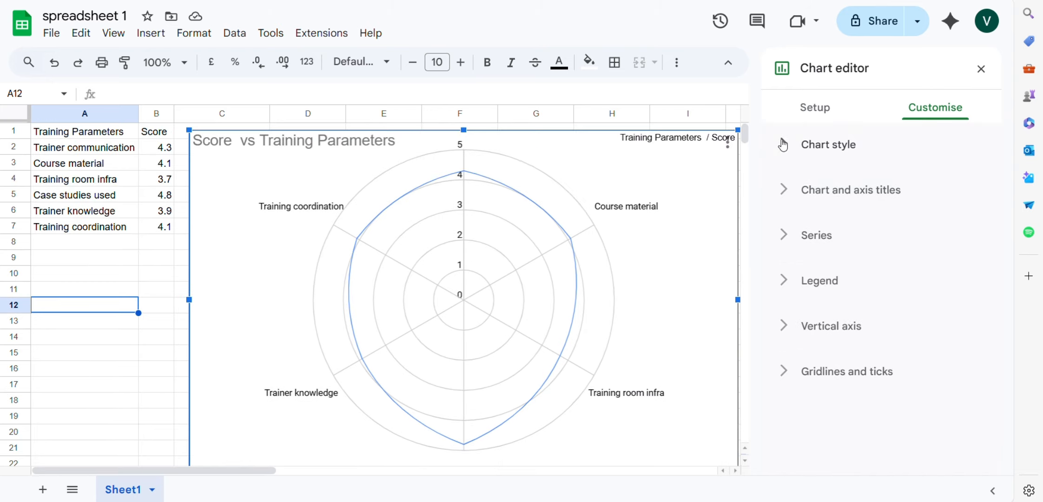
Set the line colour of the Score series to dark green.
click(783, 191)
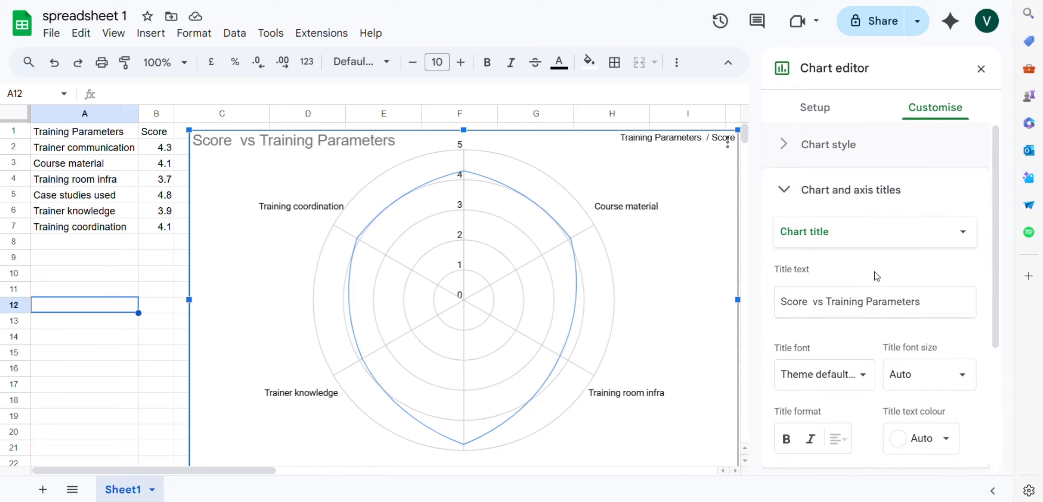
scroll(874, 272, down, 1)
scroll(884, 277, down, 1)
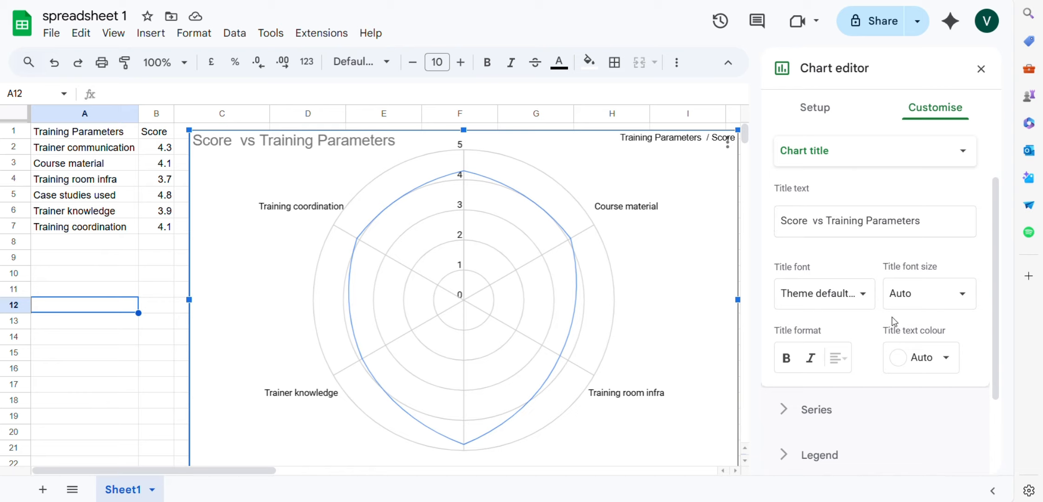
scroll(893, 321, down, 2)
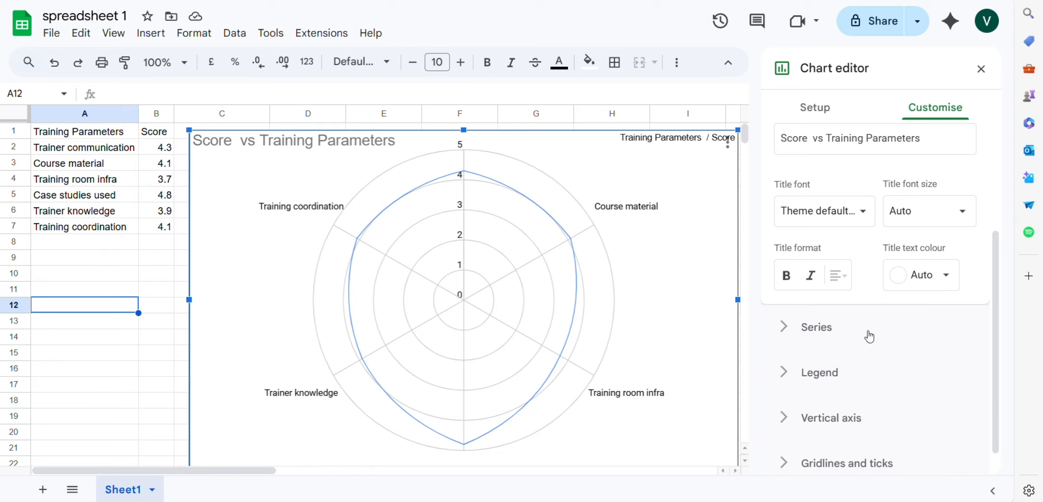
scroll(869, 336, down, 1)
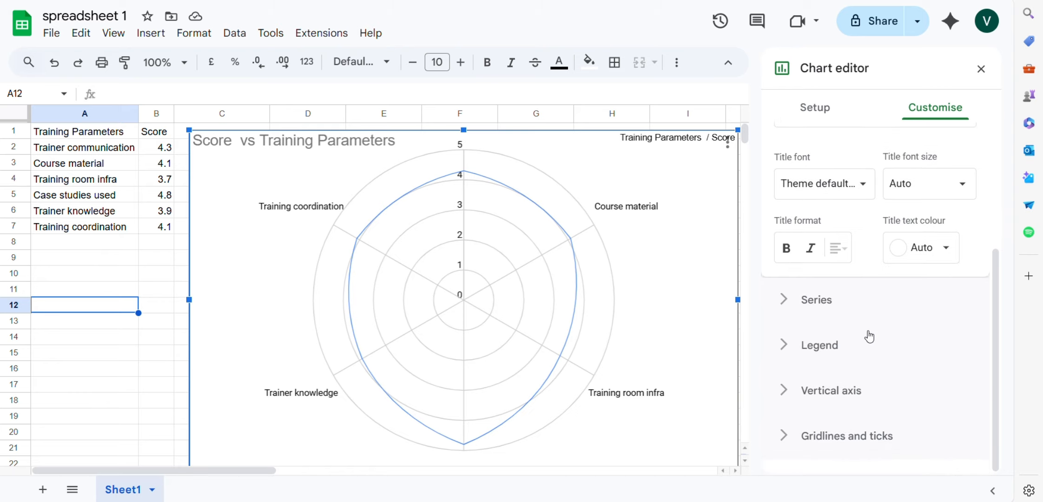
click(785, 300)
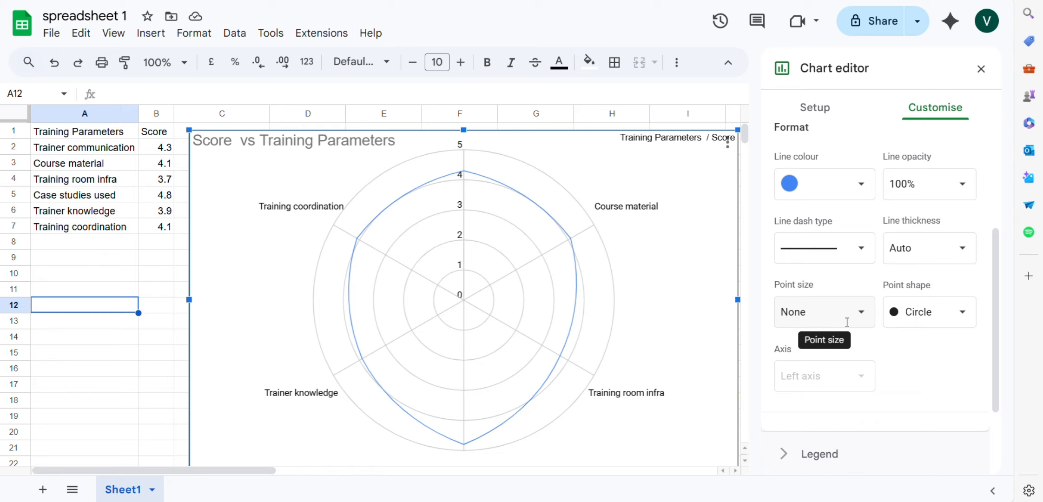
scroll(910, 370, up, 2)
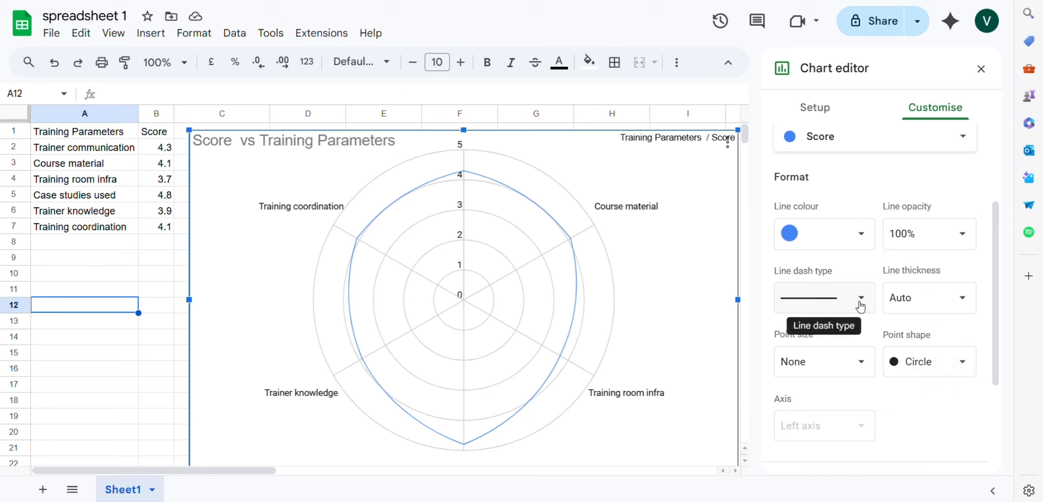
click(860, 233)
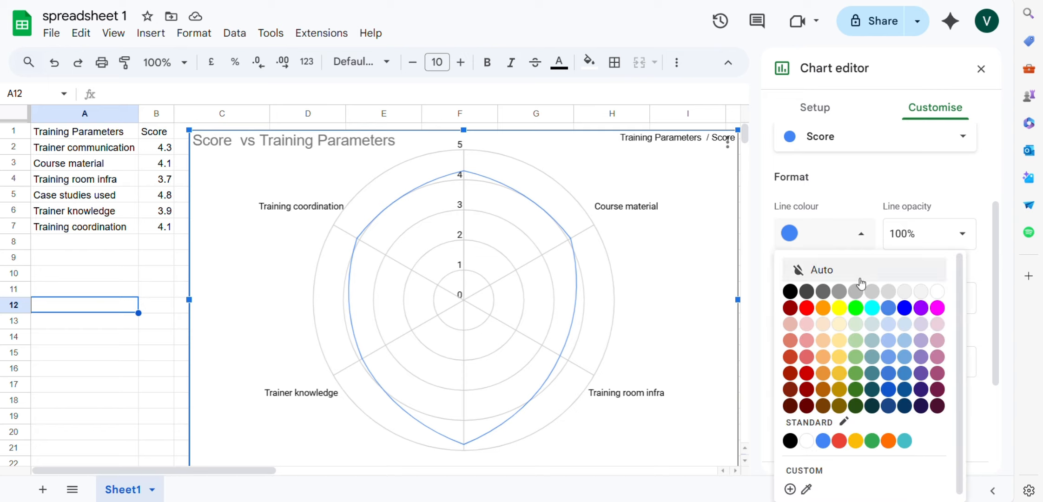
click(856, 390)
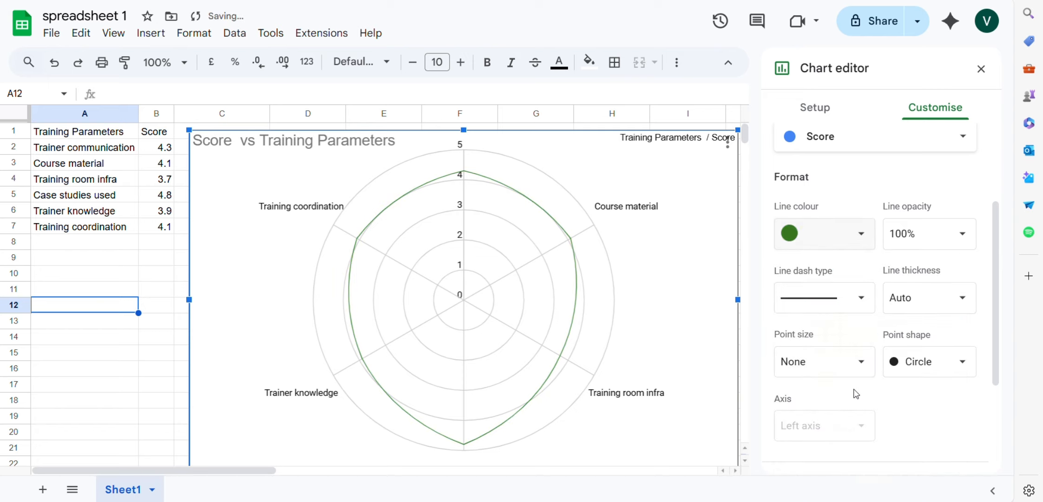
Change the line colour of the Score series to blue and close the series options.
click(863, 236)
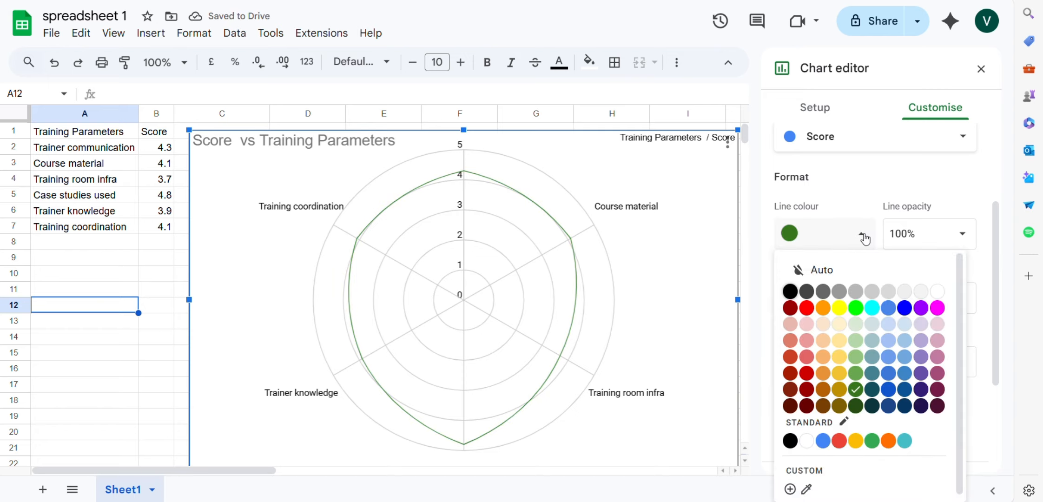
click(905, 309)
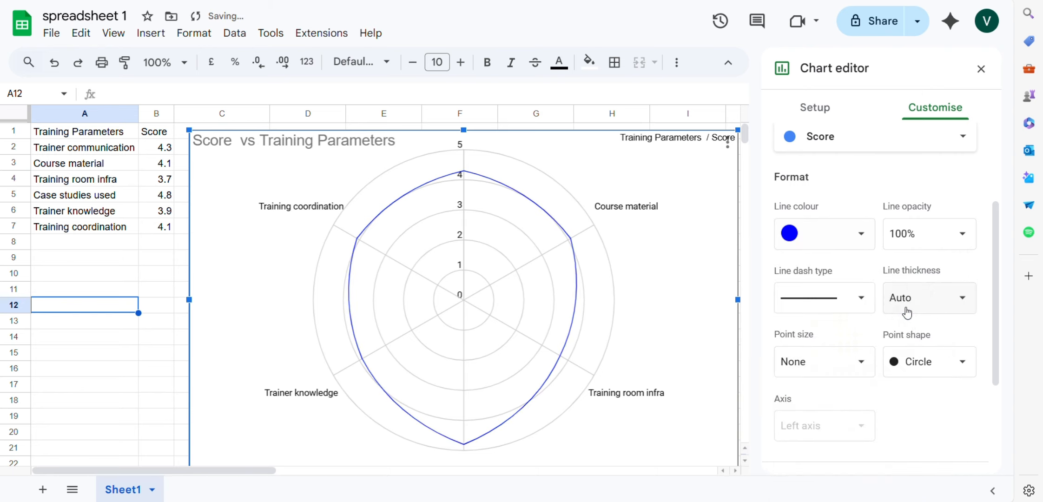
scroll(865, 359, down, 3)
scroll(866, 359, up, 4)
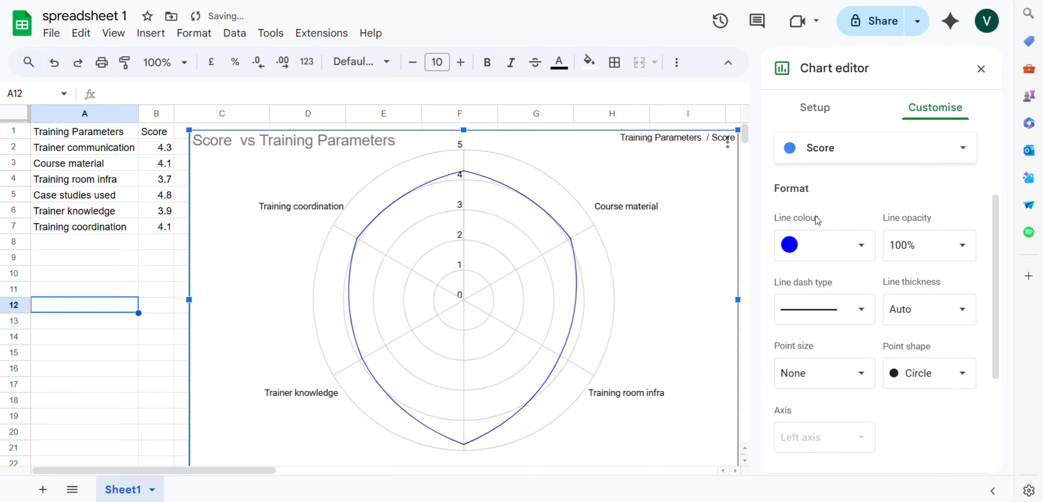
scroll(818, 221, up, 2)
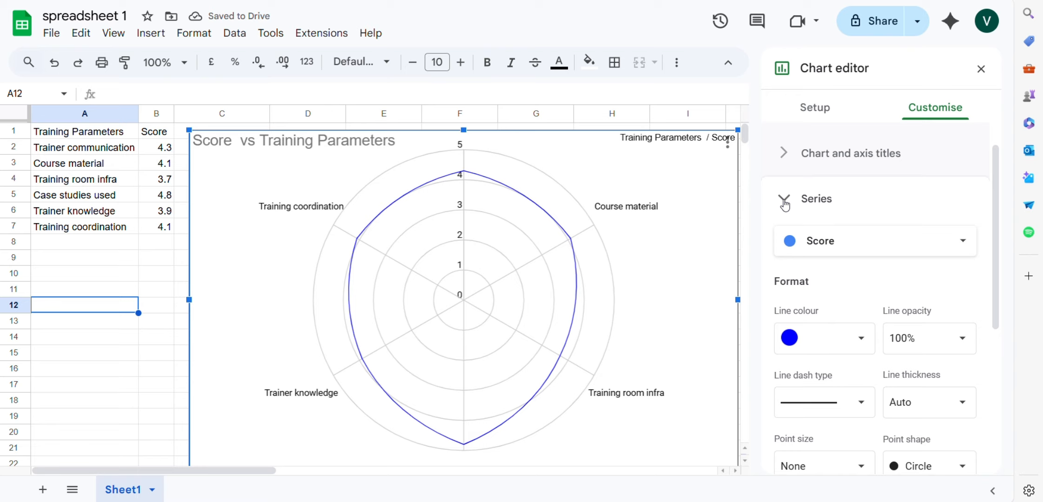
click(785, 201)
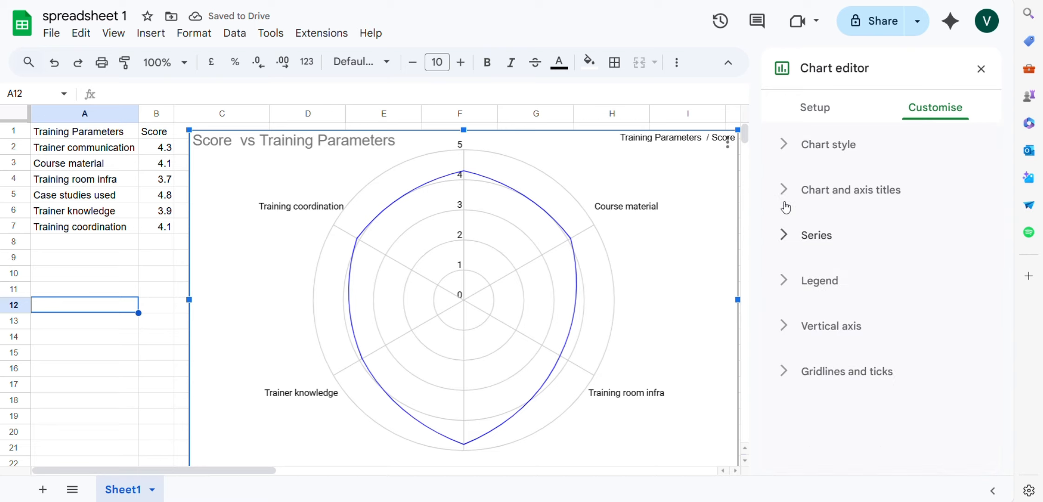
Try the chart without the vertical axis's major gridlines and turn them back on.
click(782, 281)
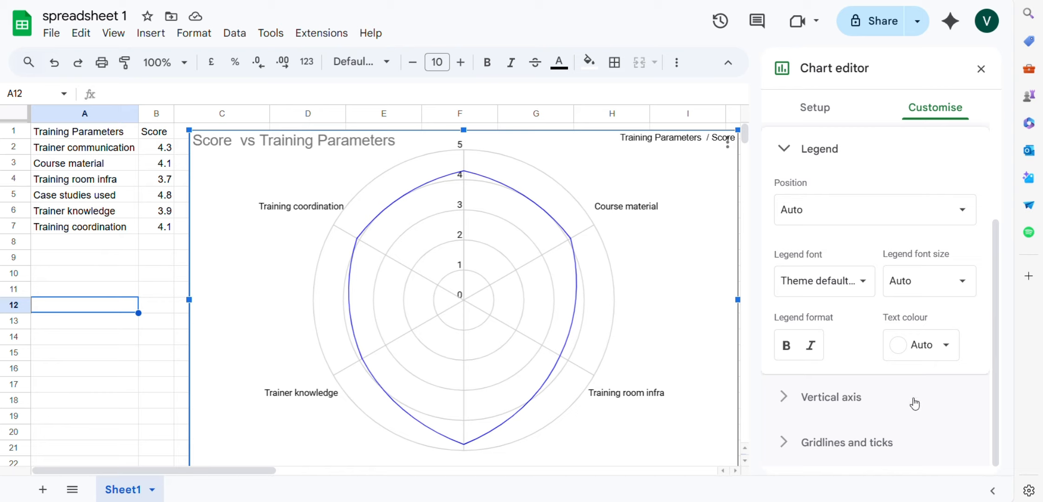
click(779, 401)
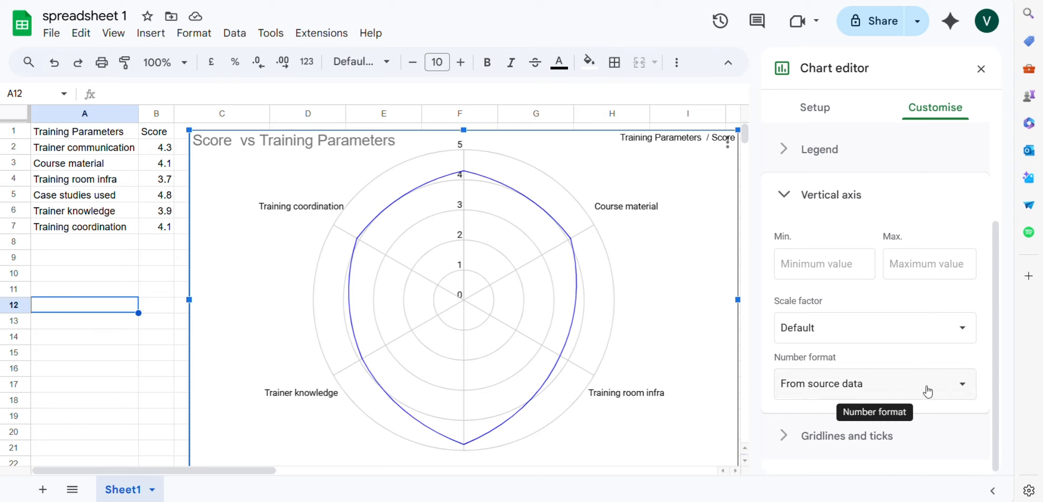
click(786, 439)
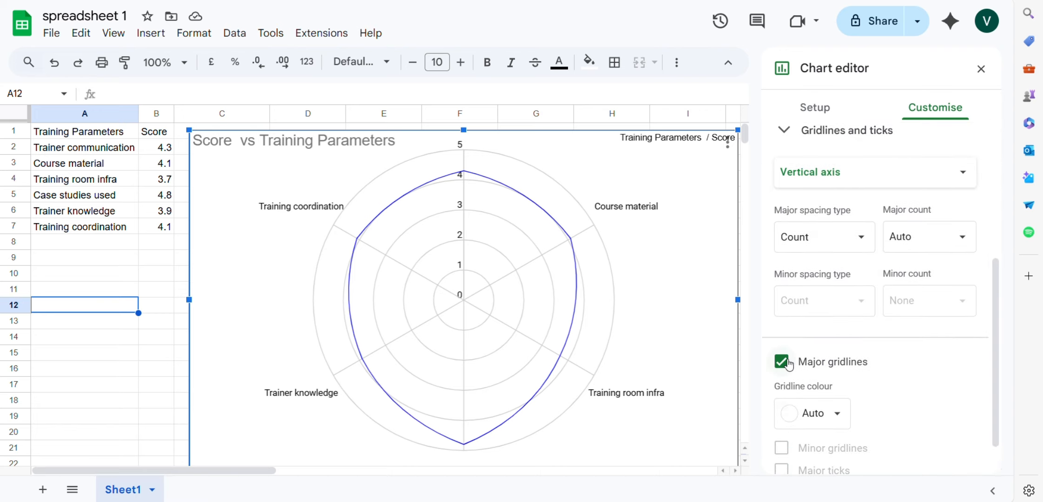
click(782, 361)
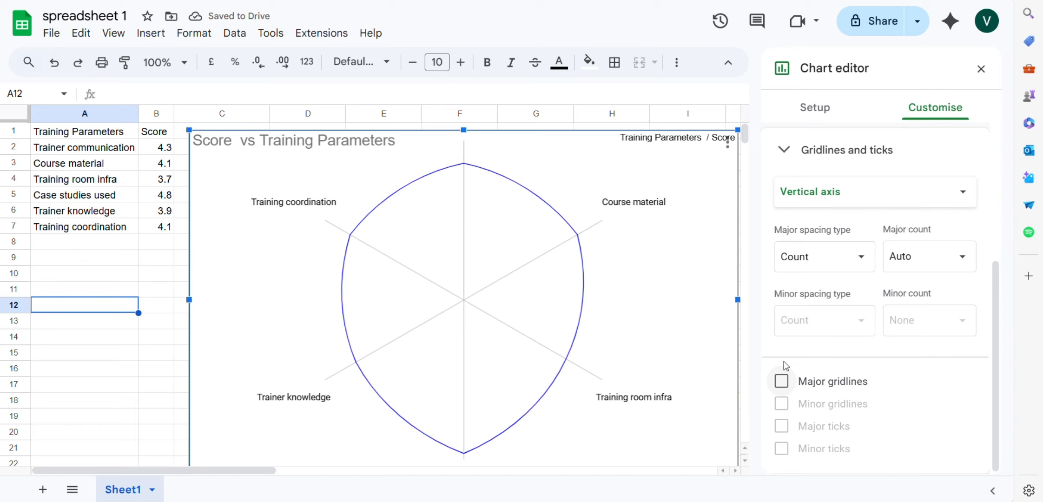
click(782, 382)
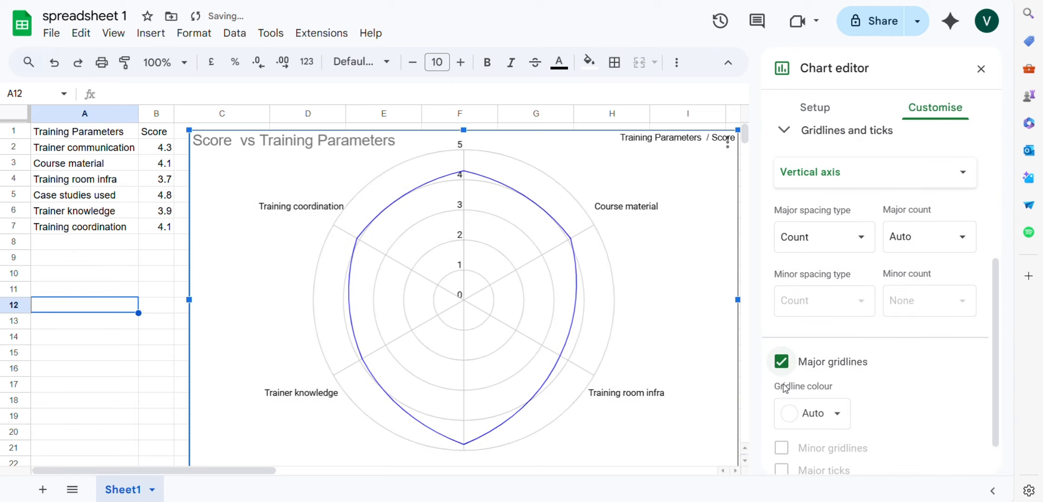
Close the gridline options and leave the chart editor by selecting cell A10.
scroll(786, 388, up, 2)
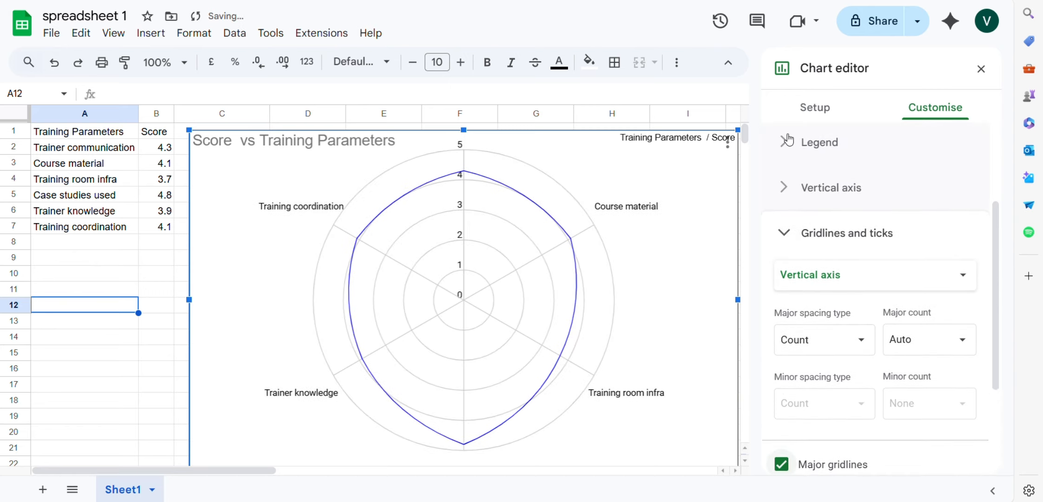
click(787, 235)
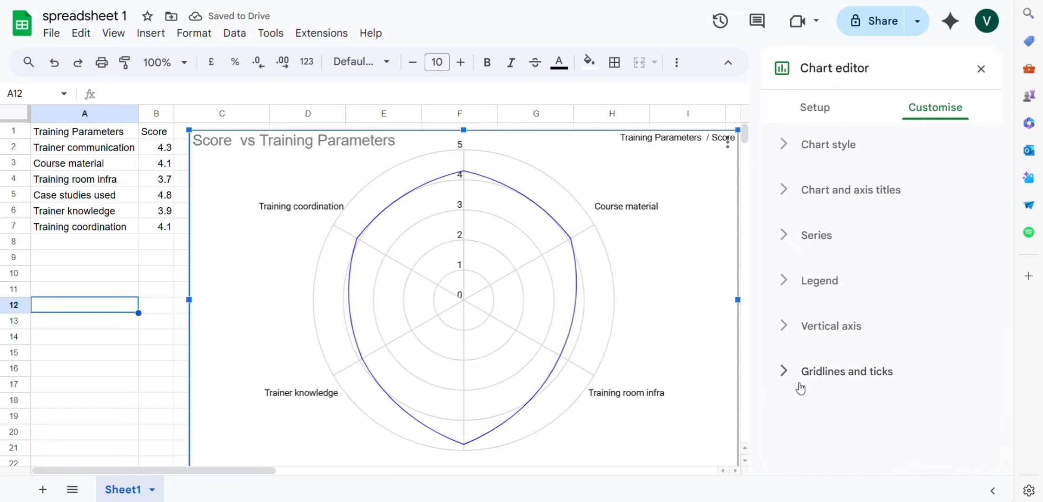
click(100, 278)
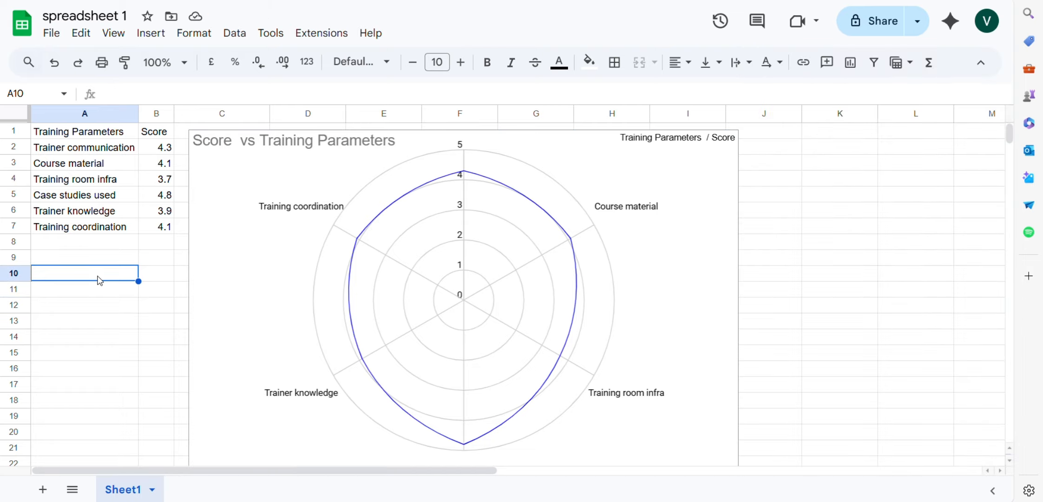